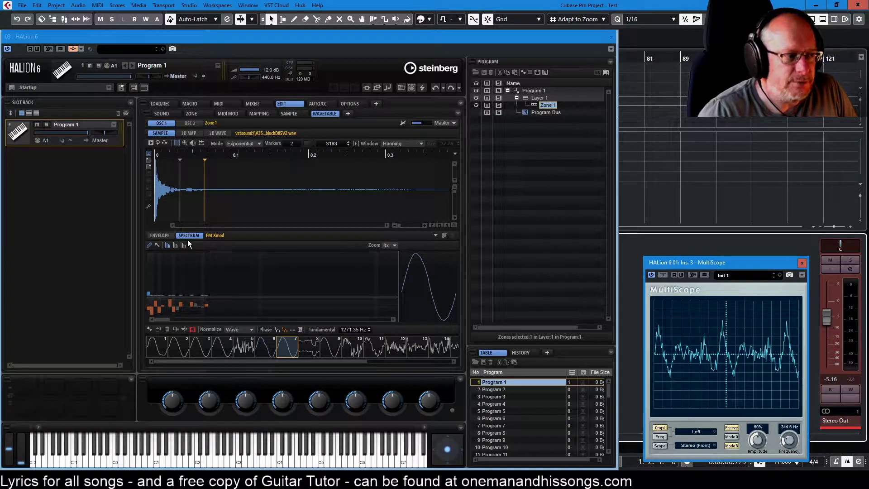
Select wave 5, the car door sample, and view its spectrum at 1x and 4x zoom, ending on 8x.
left_click(244, 346)
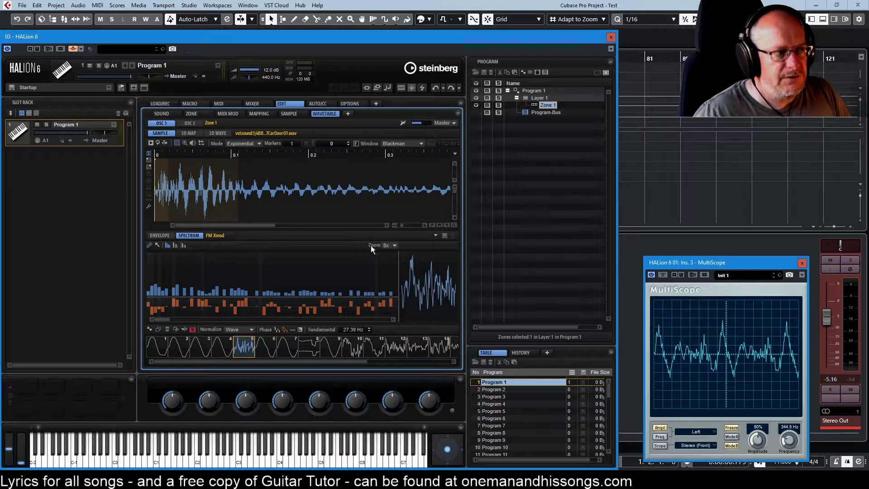
left_click(382, 245)
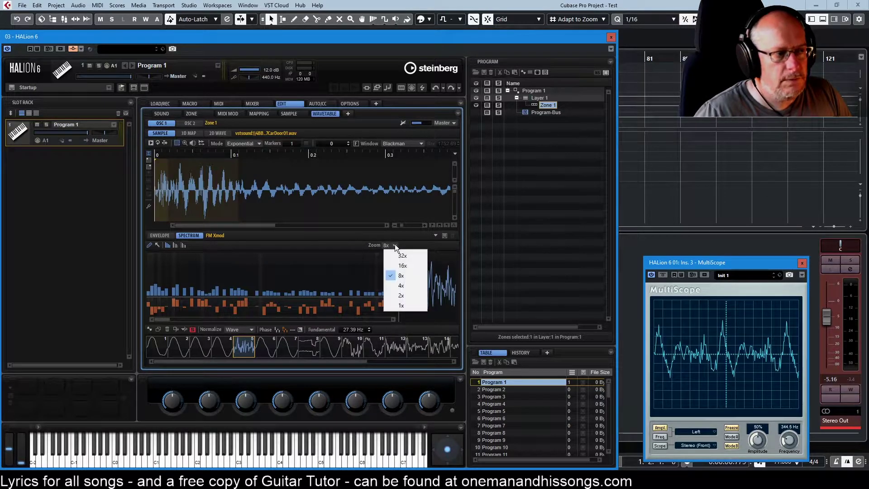
left_click(400, 306)
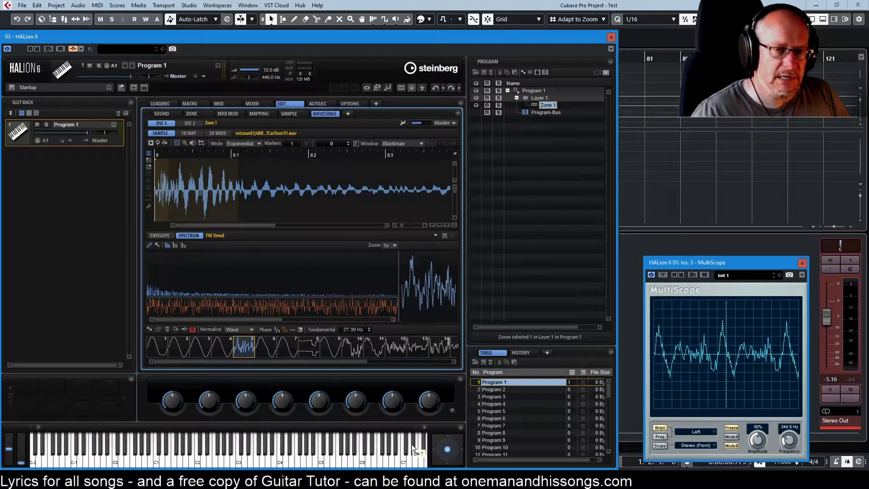
left_click(396, 245)
left_click(398, 285)
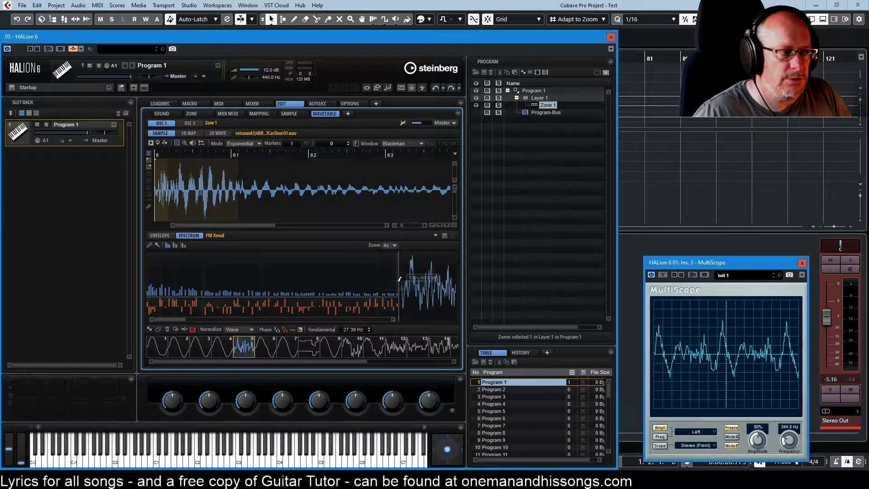
left_click(394, 244)
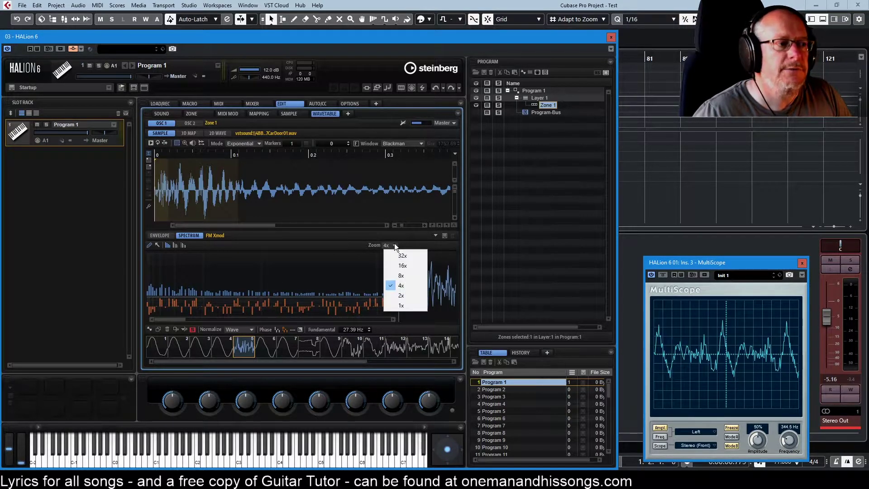
left_click(402, 275)
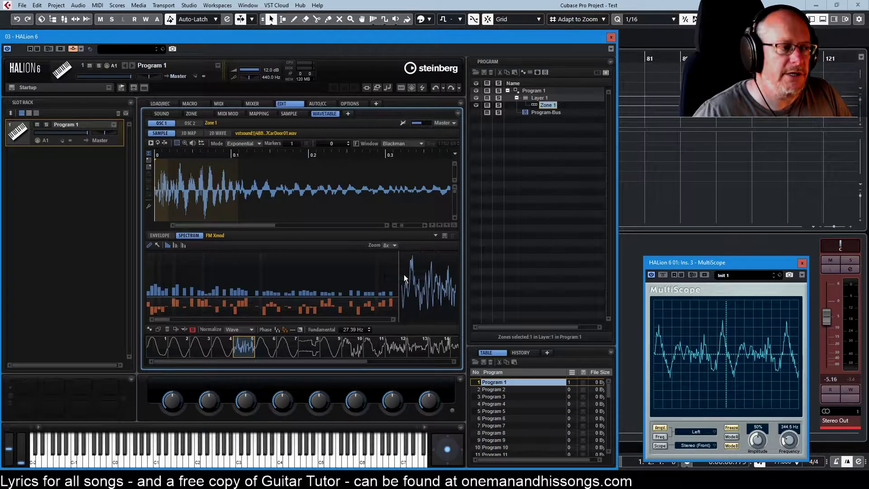
Raise the amplitude of harmonic 20 in wave 5's spectrum with the draw tool.
left_click(148, 245)
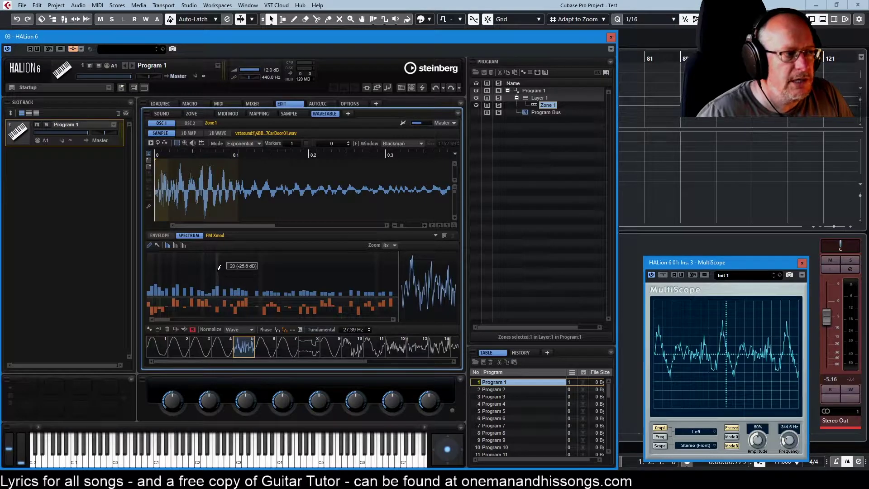
mouse_move(219, 283)
left_mouse_down()
mouse_move(218, 250)
mouse_move(217, 266)
left_mouse_up()
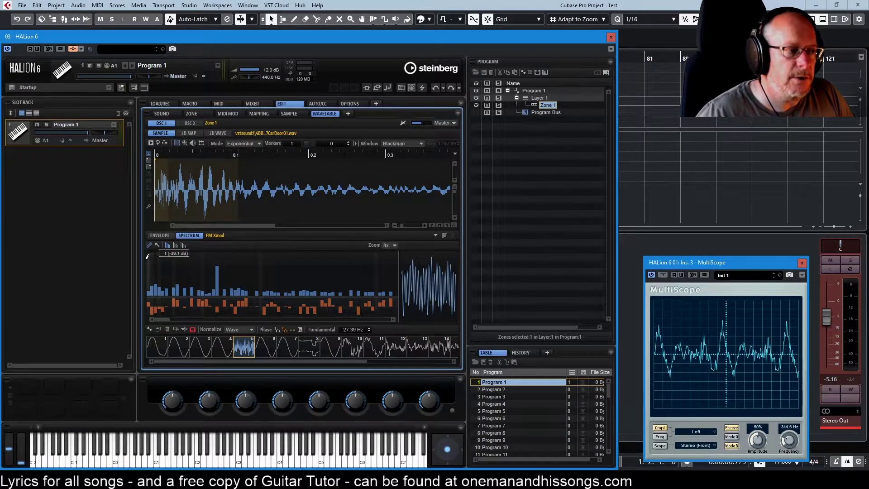
Select harmonic 9 with its overtones and examine them along the spectrum at 4x and 8x zoom.
left_click(178, 281)
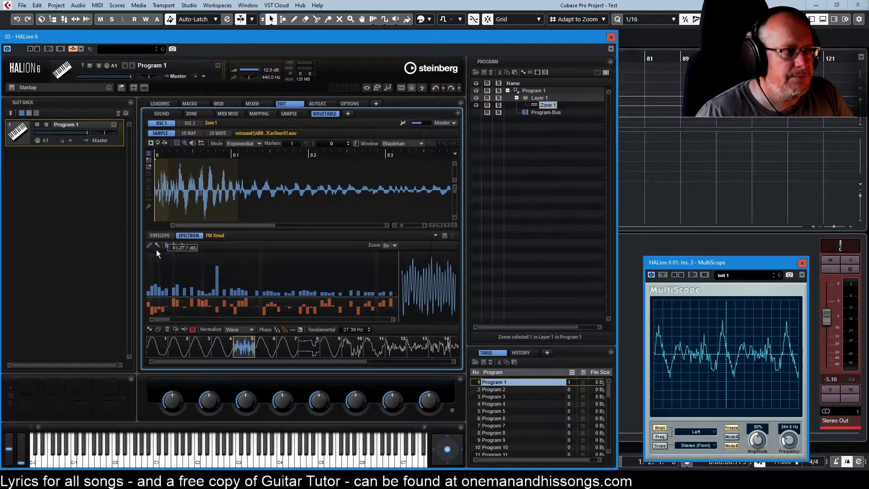
double_click(176, 291)
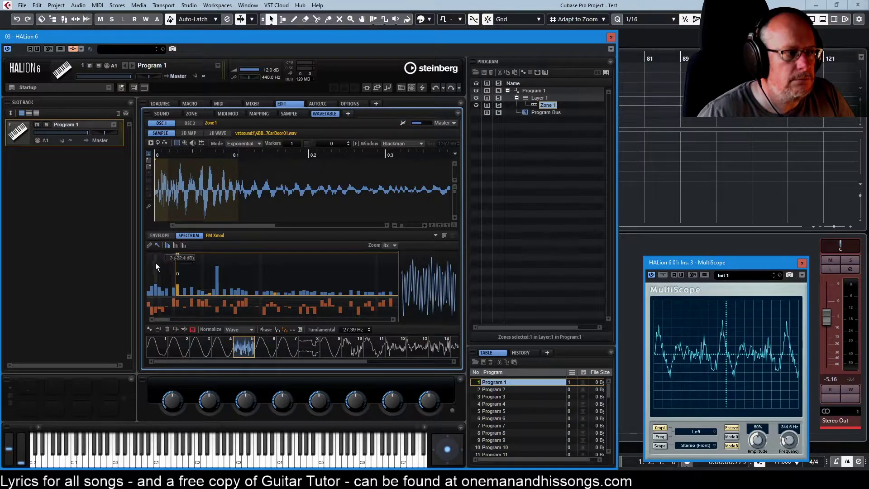
left_click(396, 245)
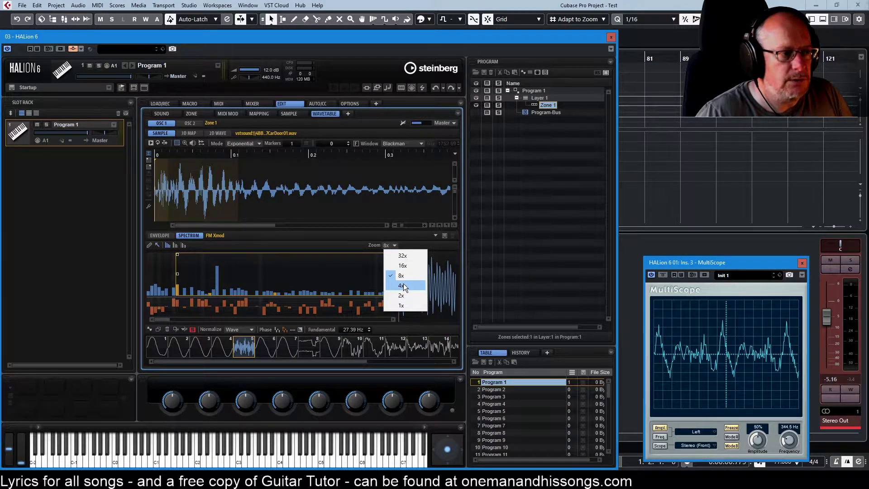
left_click(403, 283)
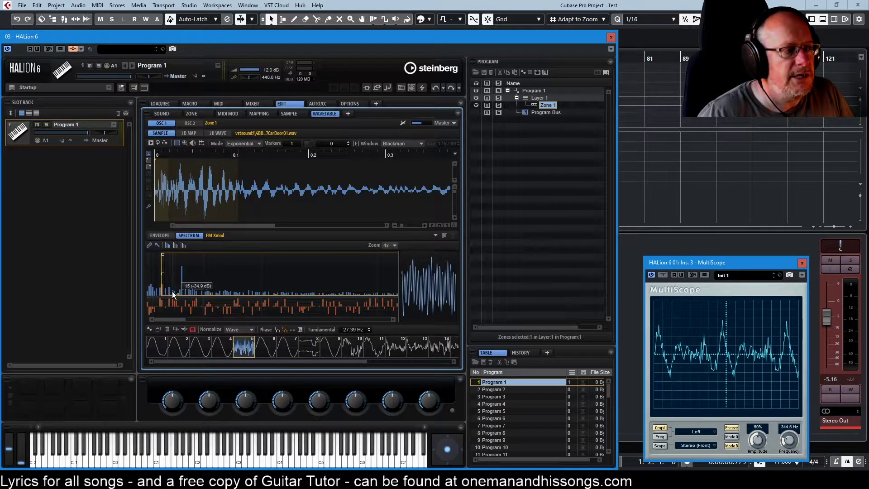
left_click_drag(174, 319, 180, 319)
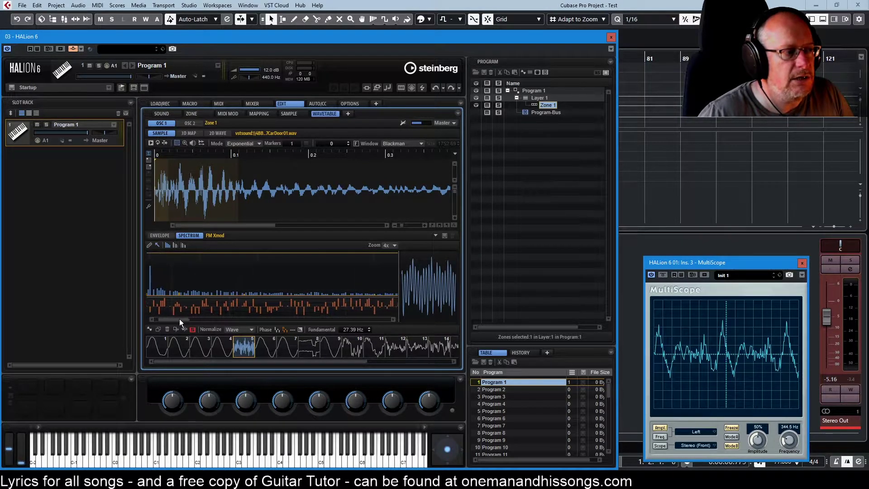
left_click(390, 245)
left_click(392, 284)
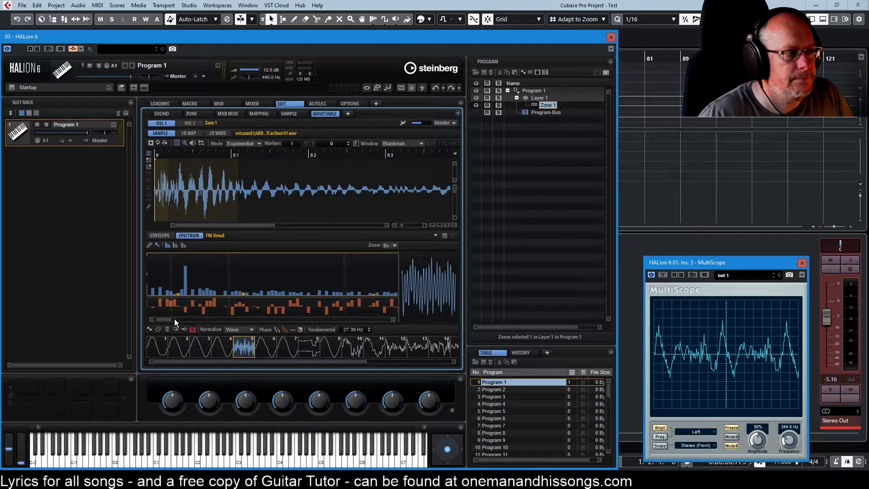
left_click_drag(162, 320, 179, 319)
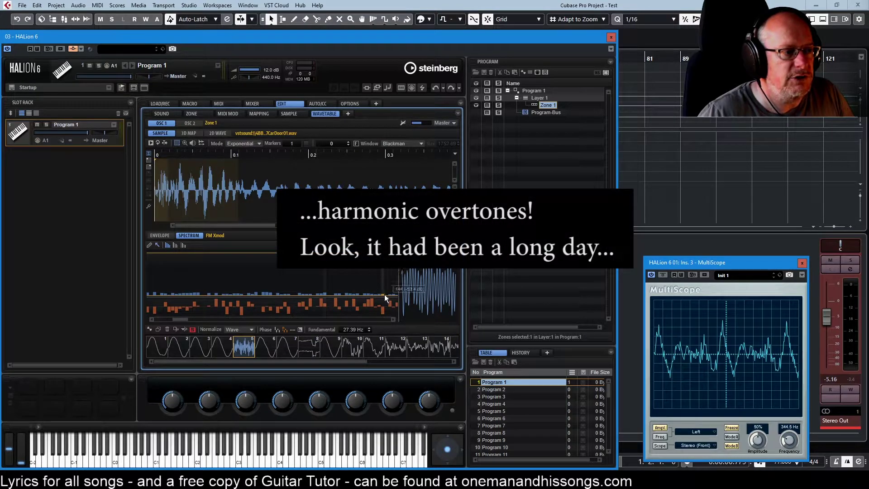
Zoom the spectrum to 16x and select harmonics 8 and 9 in turn, each with its overtones.
left_click(387, 245)
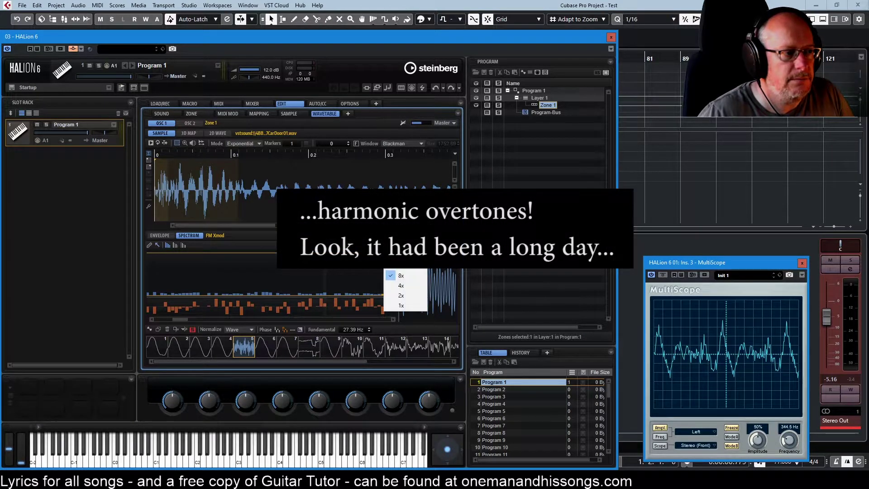
left_click(392, 267)
left_click_drag(173, 320, 196, 321)
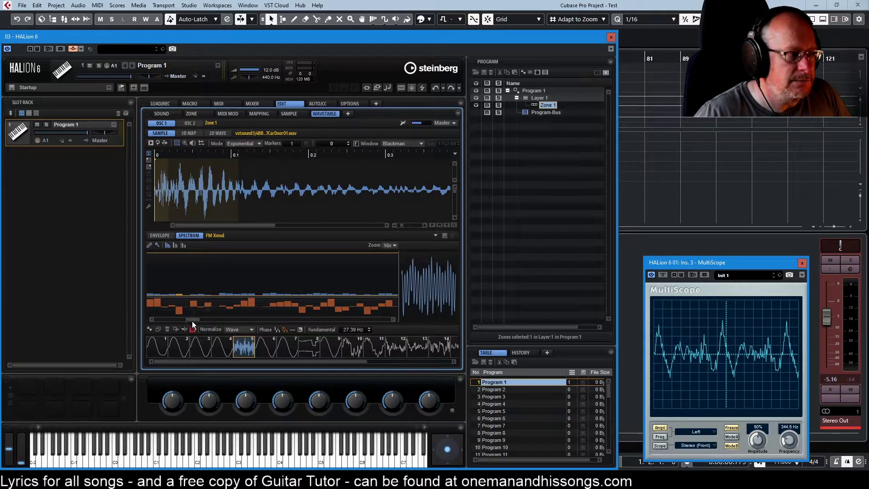
left_click_drag(192, 320, 161, 320)
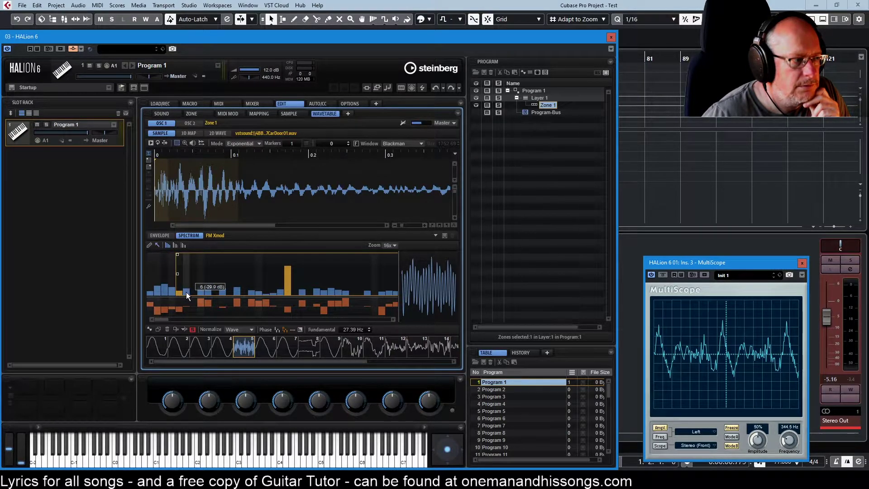
left_click(200, 290)
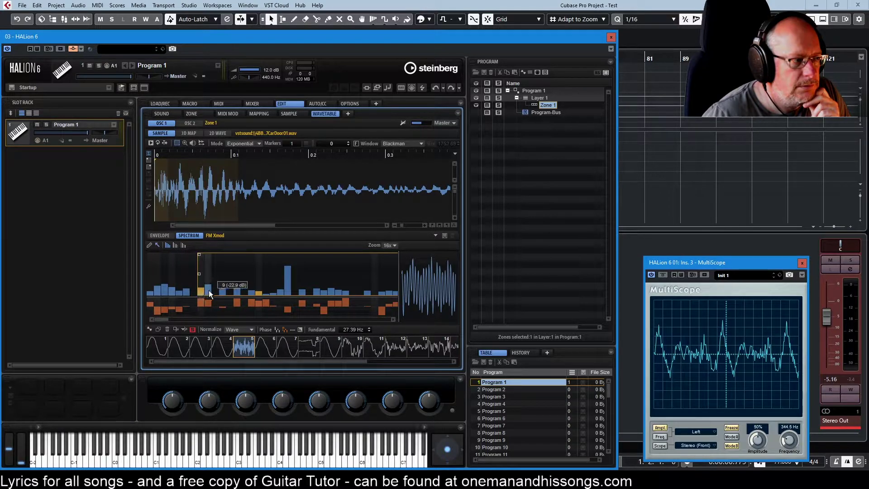
left_click(208, 290)
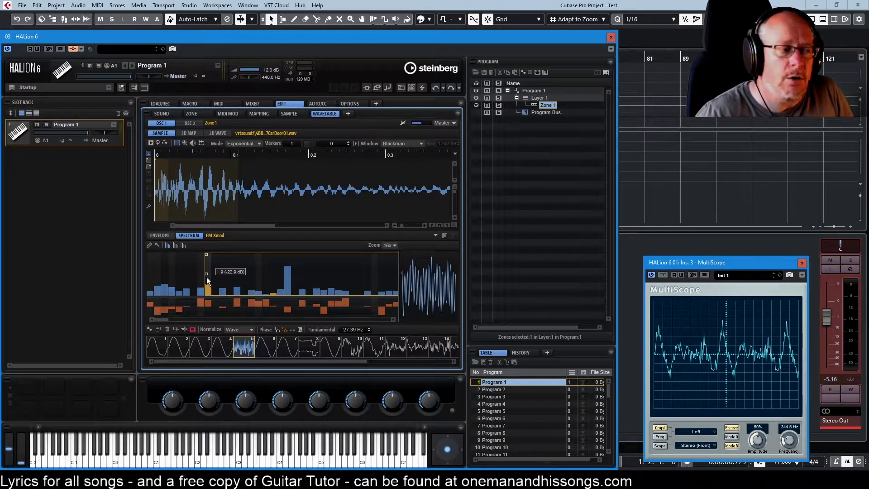
Redraw the amplitudes of harmonics 14 to 20 in wave 5's spectrum, with harmonic 20 at -8.3 dB.
left_click(150, 246)
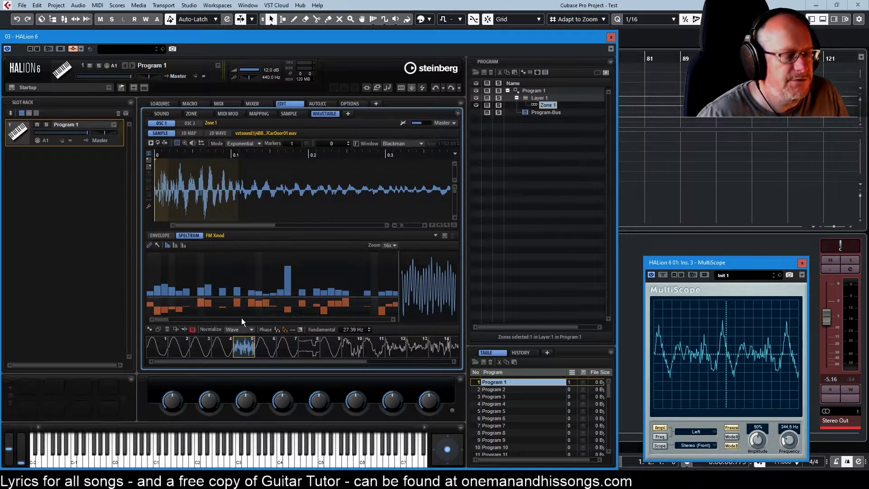
left_click_drag(288, 272, 290, 278)
mouse_move(289, 272)
left_mouse_down()
mouse_move(290, 282)
mouse_move(282, 269)
left_mouse_up()
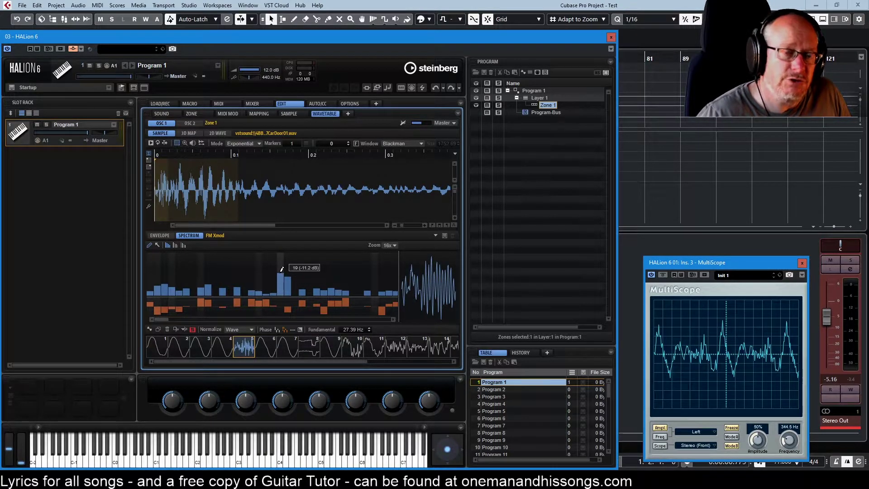
left_click_drag(281, 269, 246, 274)
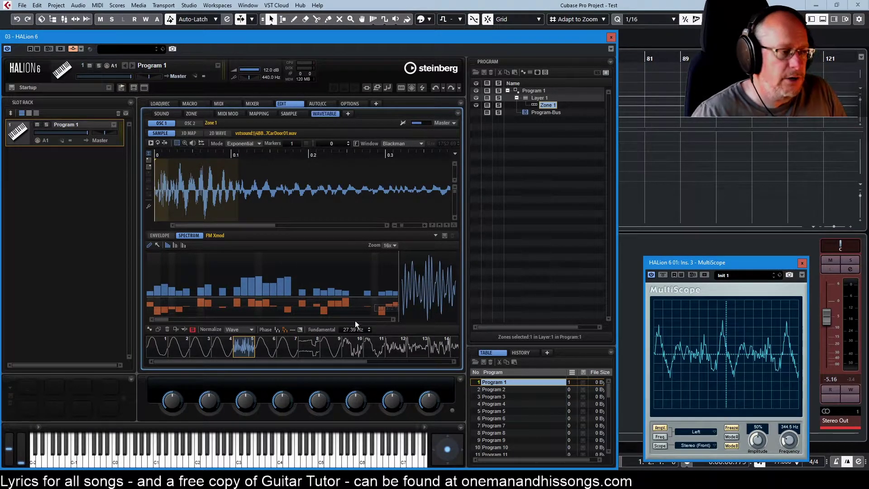
mouse_move(292, 263)
left_mouse_down()
mouse_move(250, 268)
mouse_move(327, 275)
mouse_move(221, 266)
mouse_move(291, 265)
left_mouse_up()
left_click(287, 262)
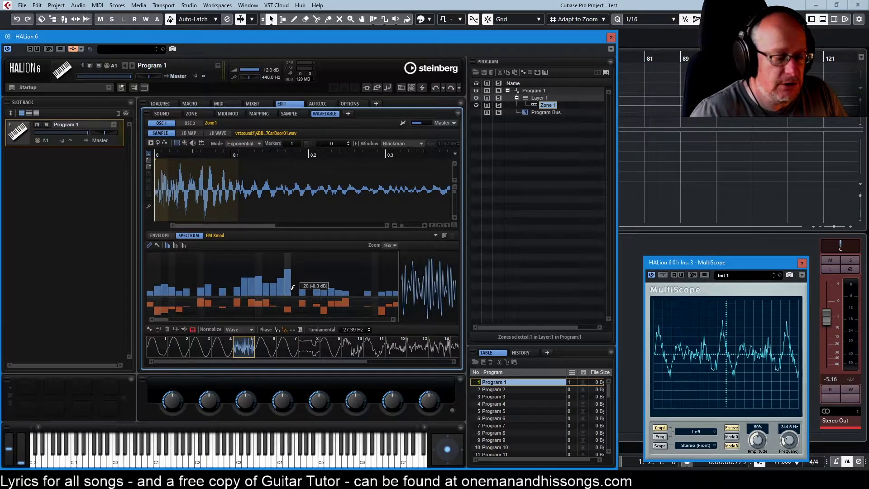
Draw a rising amplitude ramp up to about harmonic 30, and reshape its upper harmonics into uneven peaks.
left_click(288, 276)
mouse_move(289, 275)
left_mouse_down()
mouse_move(243, 280)
mouse_move(247, 288)
mouse_move(250, 252)
mouse_move(252, 287)
mouse_move(240, 279)
mouse_move(239, 289)
mouse_move(239, 269)
mouse_move(245, 288)
mouse_move(246, 275)
mouse_move(245, 282)
mouse_move(260, 268)
mouse_move(261, 277)
mouse_move(212, 276)
mouse_move(183, 287)
mouse_move(223, 284)
mouse_move(248, 270)
mouse_move(364, 266)
left_mouse_up()
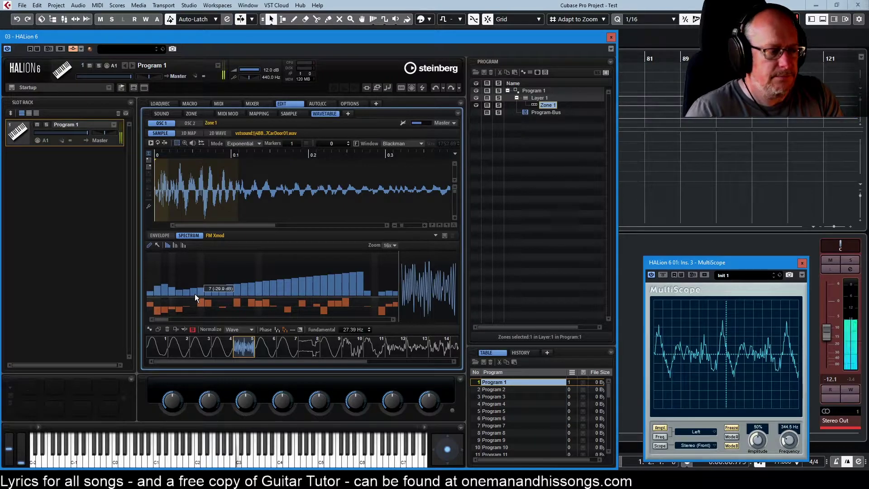
mouse_move(226, 287)
left_mouse_down()
mouse_move(255, 273)
mouse_move(288, 291)
mouse_move(312, 270)
mouse_move(323, 285)
mouse_move(358, 292)
mouse_move(362, 277)
mouse_move(349, 279)
mouse_move(353, 266)
mouse_move(360, 290)
mouse_move(306, 295)
mouse_move(307, 286)
mouse_move(285, 295)
left_mouse_up()
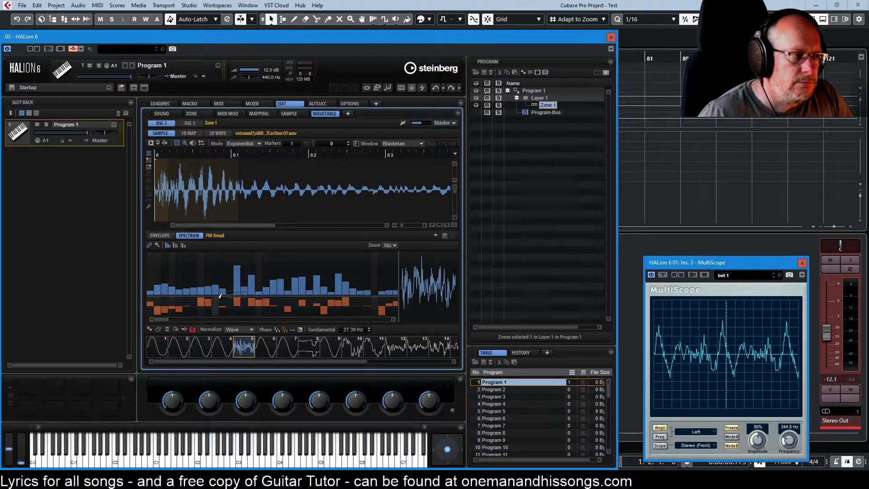
Enlarge the spectrum display and redraw the phases of harmonics 6 to about 20.
left_click_drag(283, 230, 289, 197)
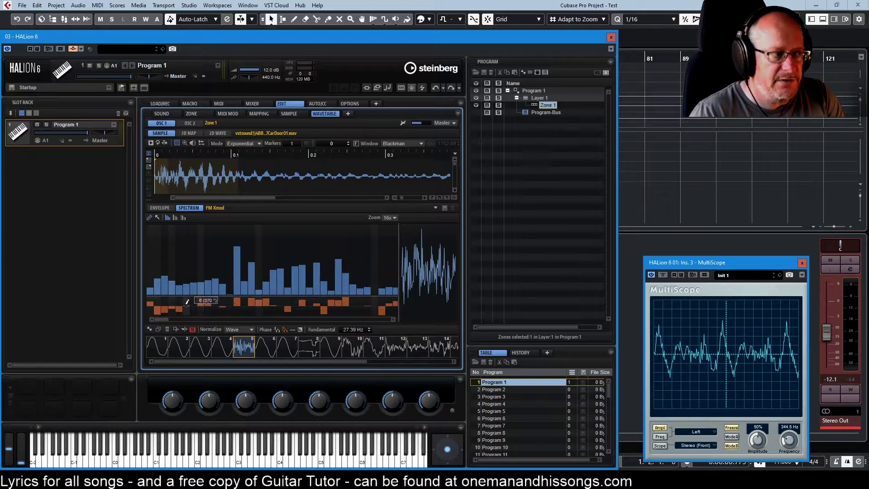
mouse_move(186, 304)
left_mouse_down()
mouse_move(202, 316)
mouse_move(211, 304)
mouse_move(124, 326)
left_mouse_up()
mouse_move(186, 304)
left_mouse_down()
mouse_move(212, 311)
mouse_move(244, 301)
mouse_move(223, 309)
mouse_move(230, 299)
mouse_move(237, 310)
mouse_move(248, 301)
mouse_move(301, 316)
left_mouse_up()
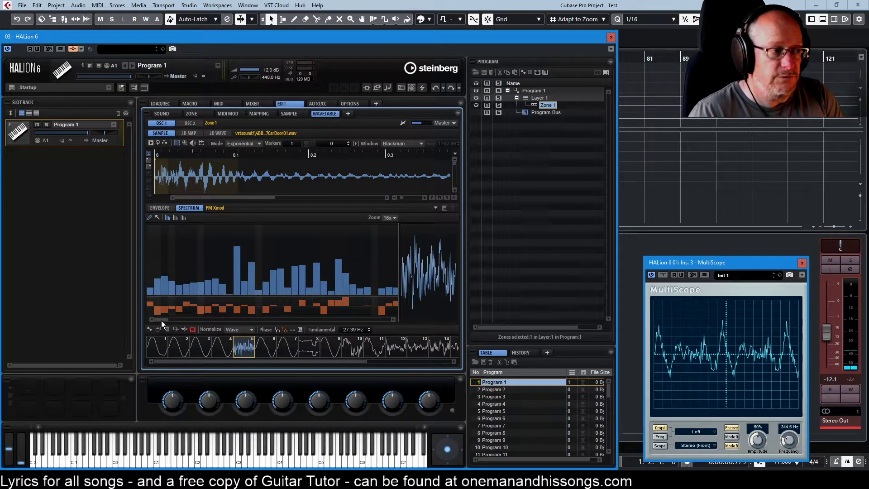
Set the spectrum zoom to 8x and redraw the phases from about harmonic 23 through harmonic 37.
left_click(395, 218)
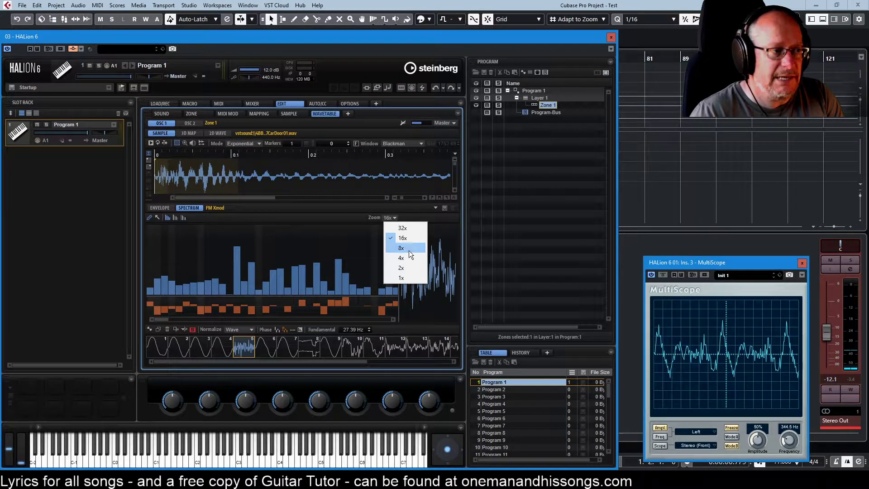
left_click(401, 267)
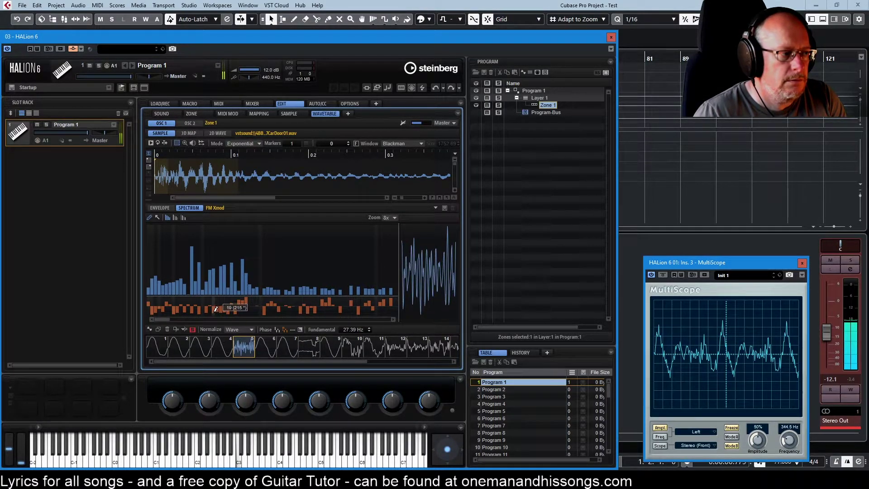
left_click(229, 303)
left_click(237, 307)
left_click_drag(240, 308, 283, 300)
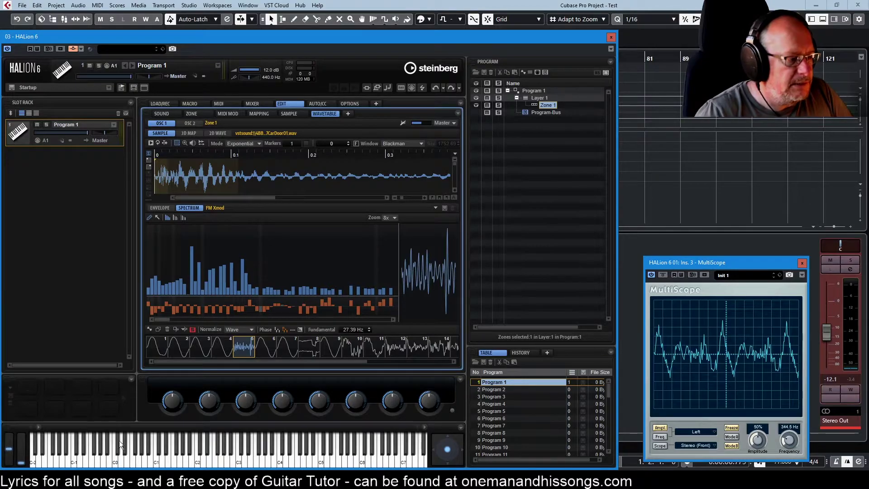
Switch to Cubase Notes.docx in Word and examine the degree positions on the sine wave diagram in the Phase section.
left_click(10, 478)
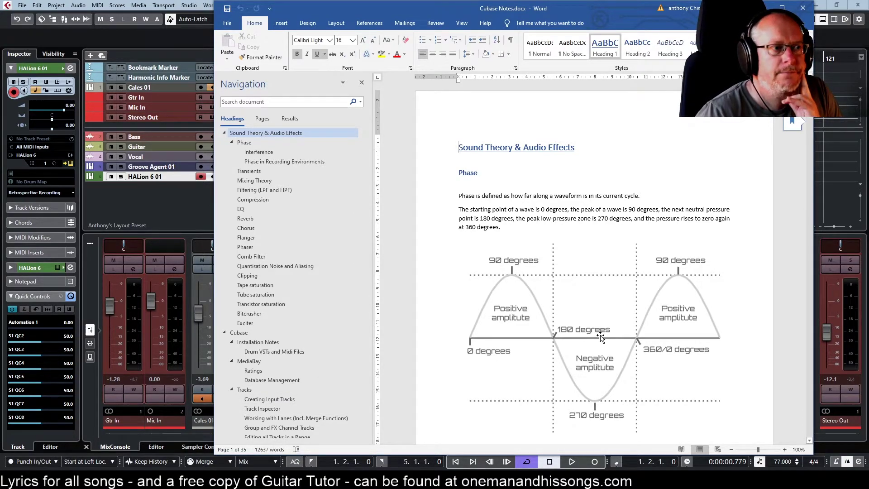
scroll(495, 263, "down", 1)
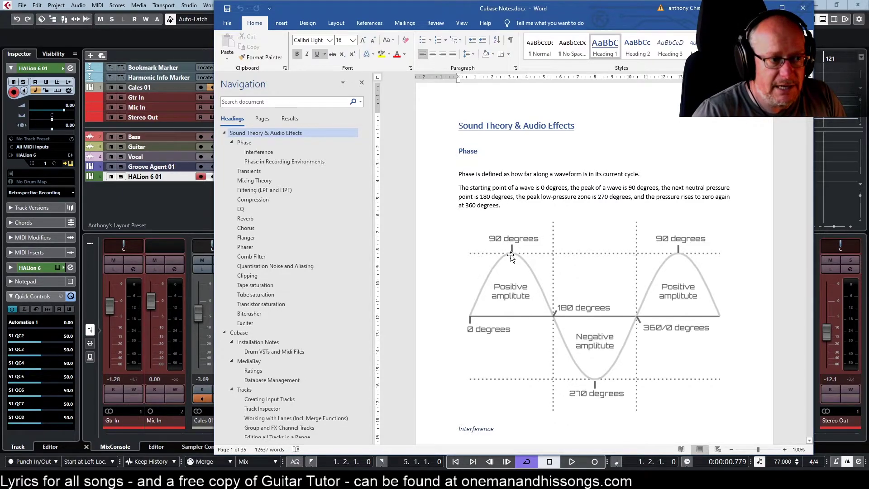
left_click(583, 381)
left_click_drag(584, 382, 593, 382)
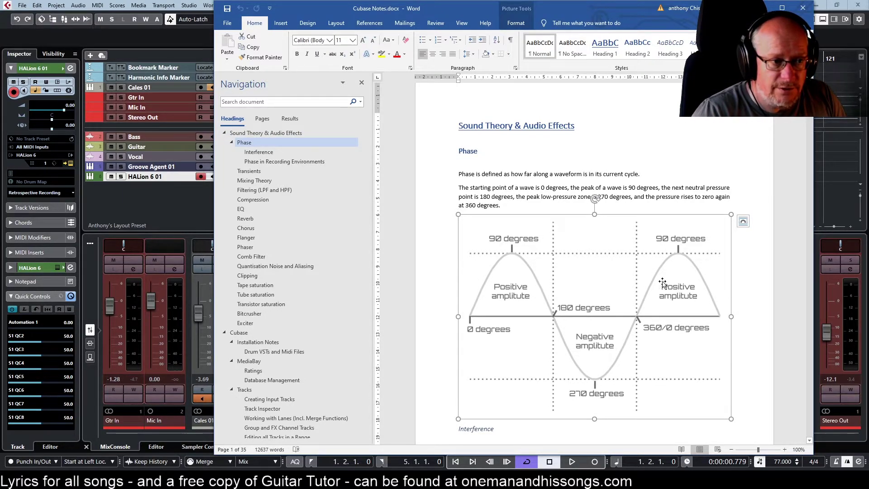
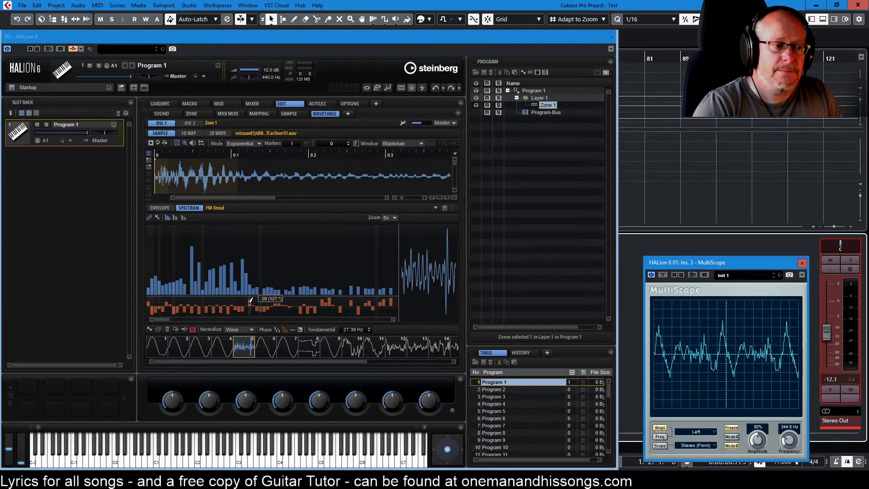
Switch back to HALion 6 and redraw the phases of harmonics about 22 to 41 in the spectrum.
key("alt+Tab")
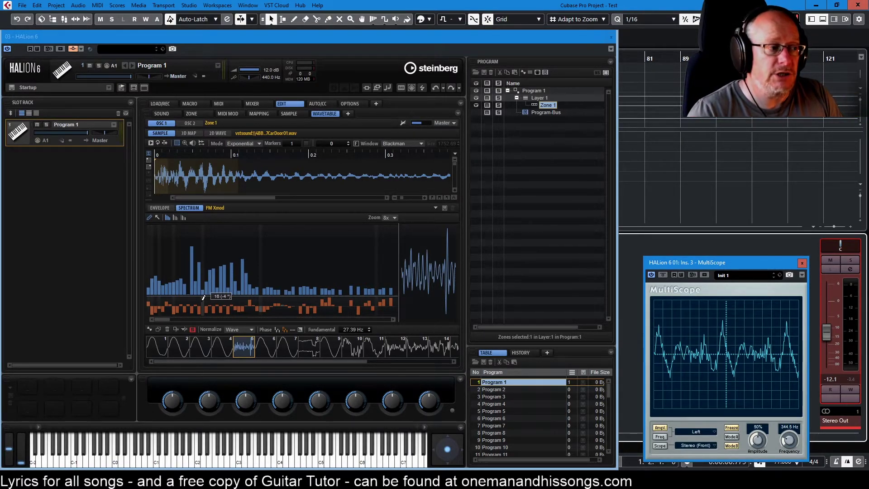
left_click_drag(225, 313, 240, 312)
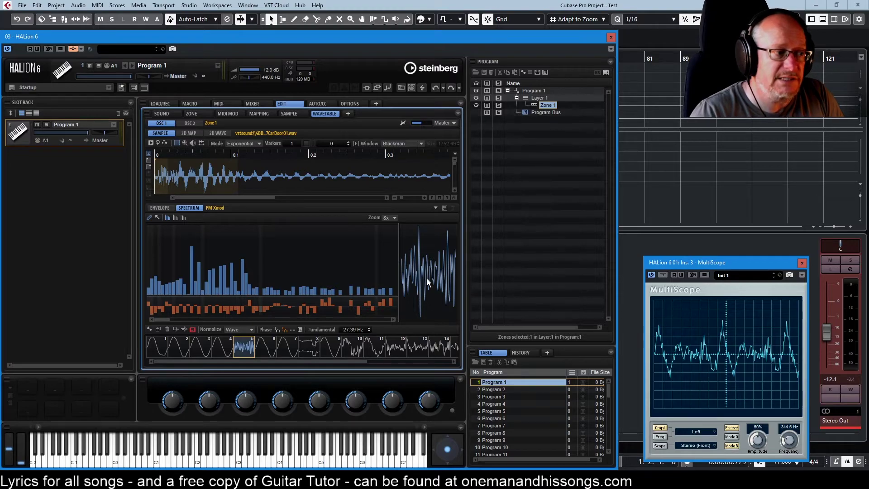
mouse_move(297, 302)
left_mouse_down()
mouse_move(242, 308)
mouse_move(243, 298)
left_mouse_up()
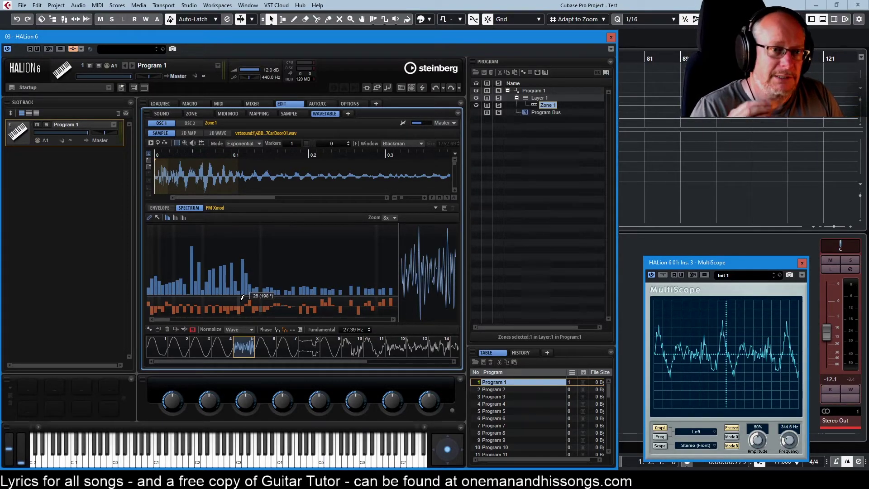
Select the amplitudes of harmonics 6 to 39 with the Selection tool and scale them down together.
left_click(157, 217)
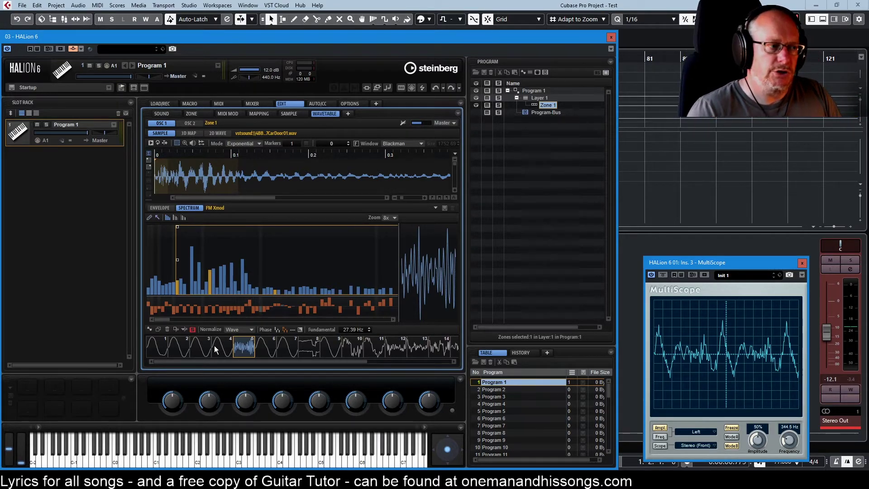
left_click_drag(167, 240, 292, 256)
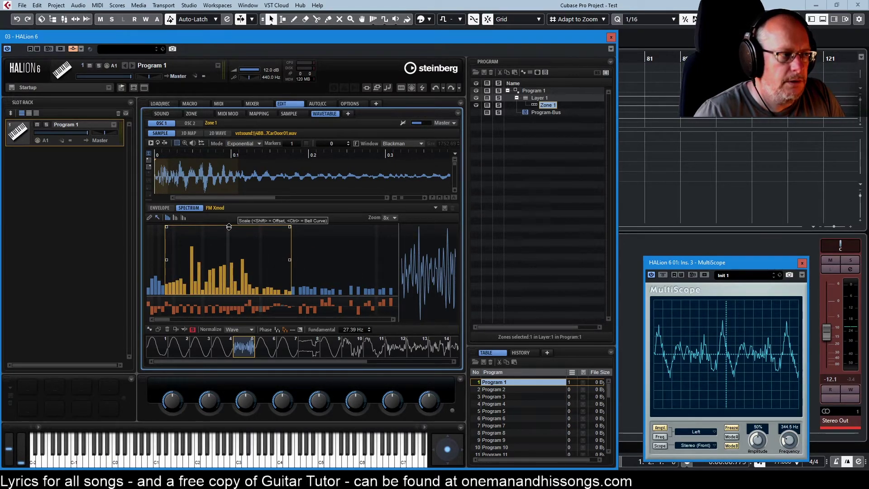
mouse_move(228, 226)
left_mouse_down()
mouse_move(229, 265)
mouse_move(229, 229)
left_mouse_up()
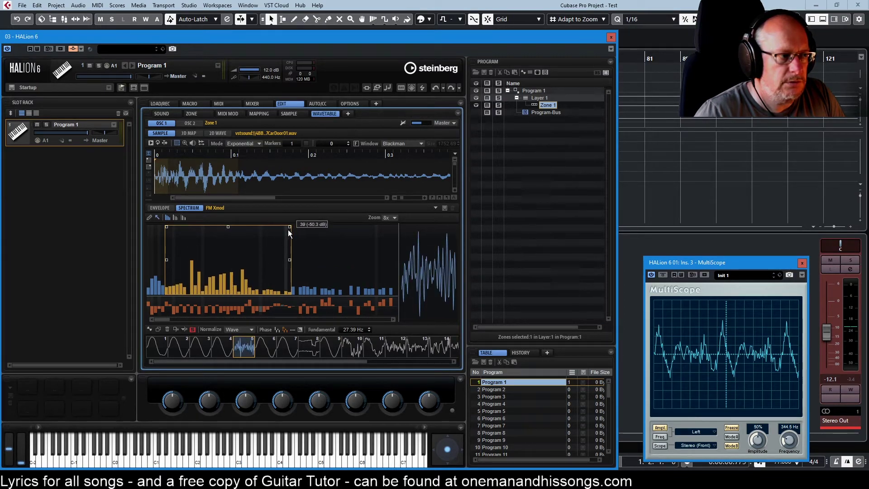
Tilt both ends of the selected amplitudes upward, raise their middle in a bell curve, and undo the last selection edit.
mouse_move(289, 226)
left_mouse_down()
mouse_move(289, 249)
mouse_move(286, 216)
left_mouse_up()
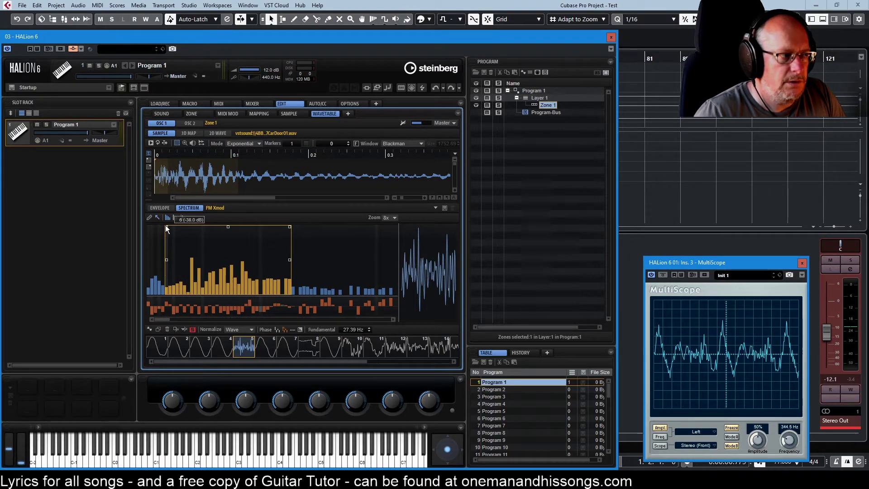
left_click_drag(165, 224, 166, 258)
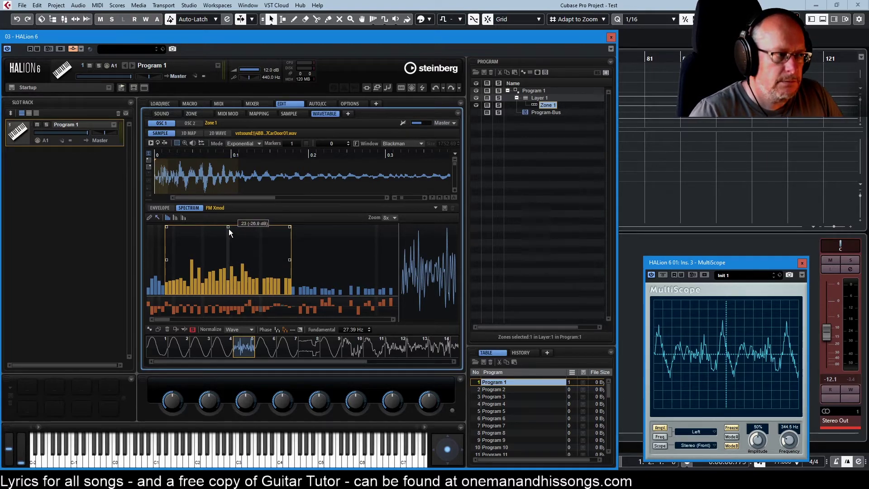
left_click_drag(229, 232, 219, 213)
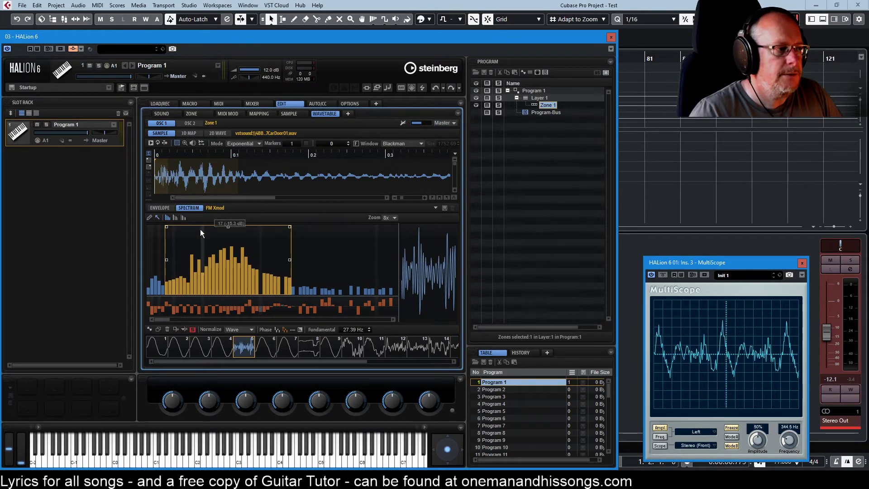
mouse_move(165, 226)
left_mouse_down()
mouse_move(173, 241)
mouse_move(170, 227)
left_mouse_up()
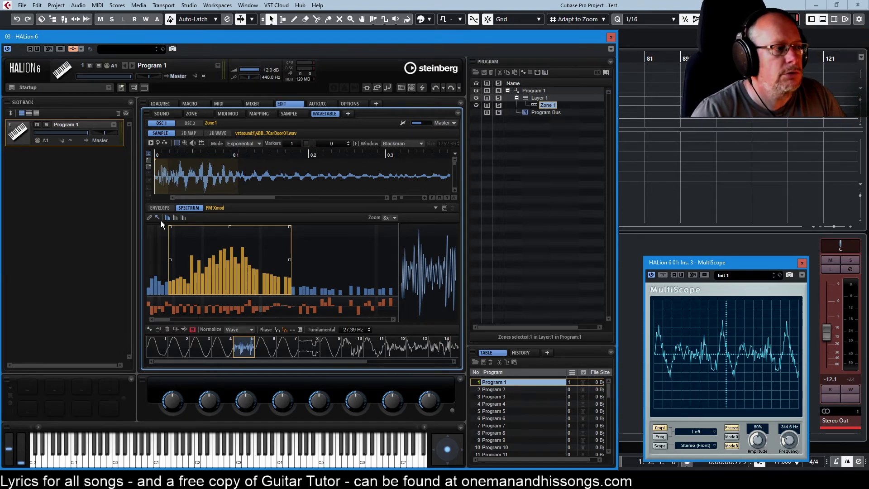
key("ctrl+z")
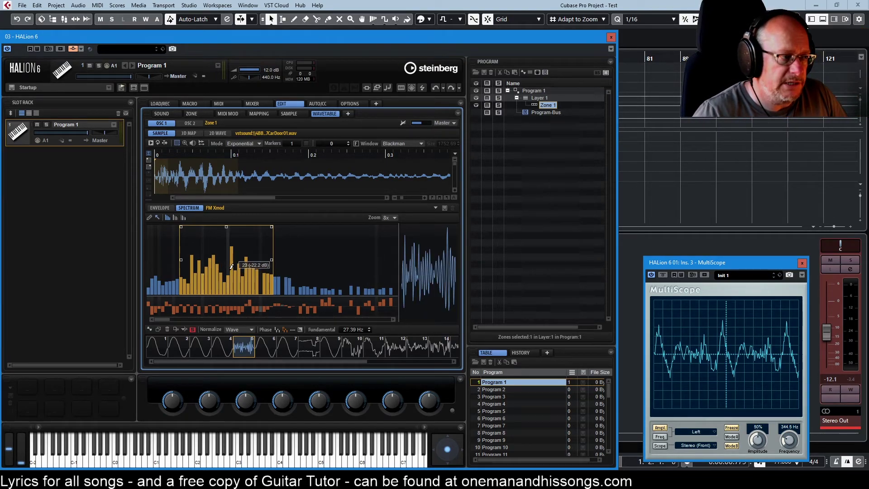
Redraw harmonics about 14 to 29 at lower amplitudes inside the current selection.
left_click(250, 277)
left_click(239, 281)
left_click_drag(226, 279, 195, 278)
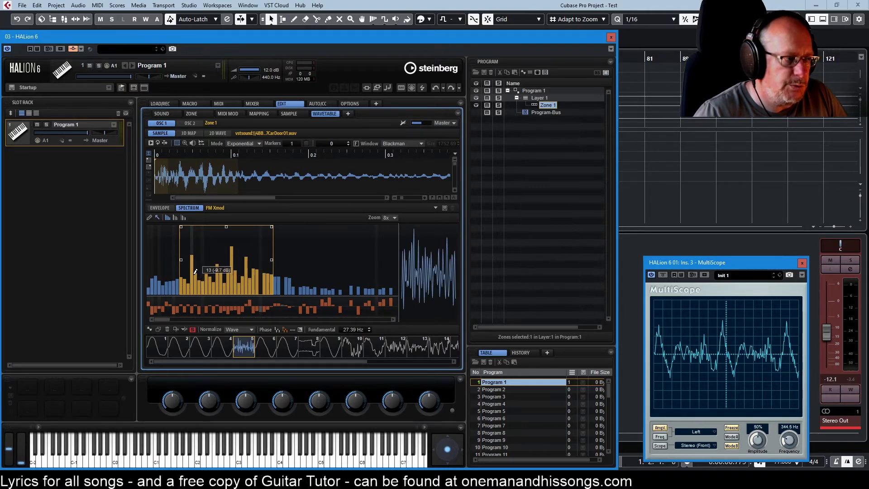
Reselect harmonics about 14 to 27 and redraw single harmonics within the selection, raising harmonic 18.
left_click(227, 263)
left_click_drag(184, 261, 271, 270)
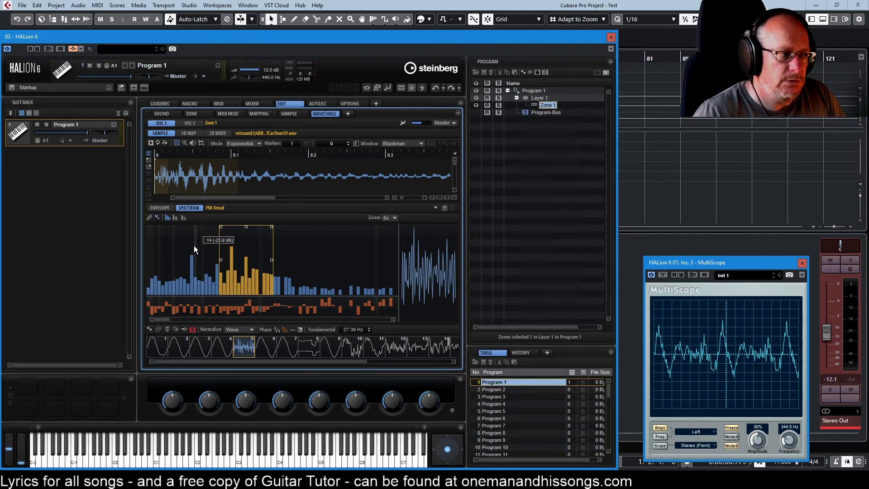
left_click_drag(194, 245, 243, 275)
left_click(225, 267)
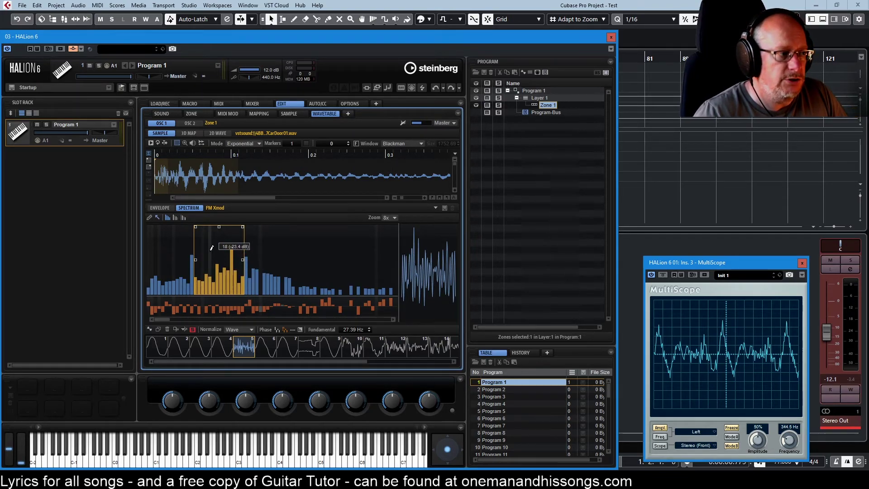
left_click(210, 252)
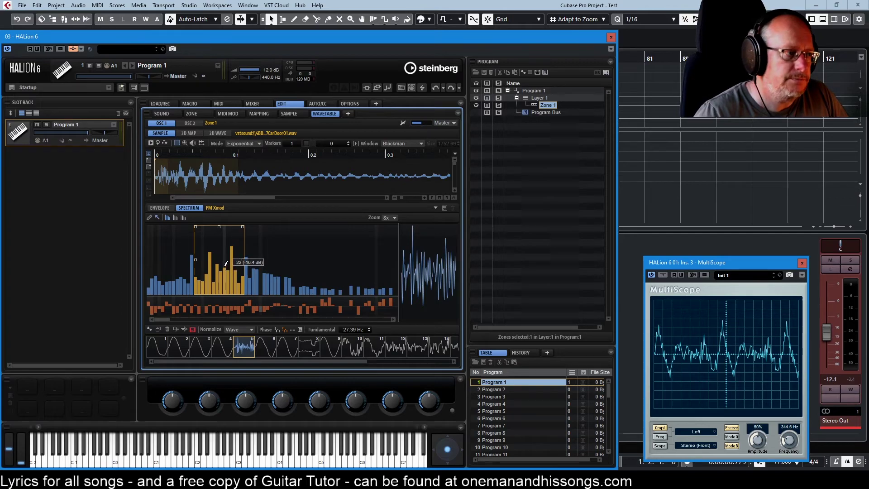
Lower the amplitudes of individual harmonics between about 13 and 21 with the Draw tool.
left_click(150, 217)
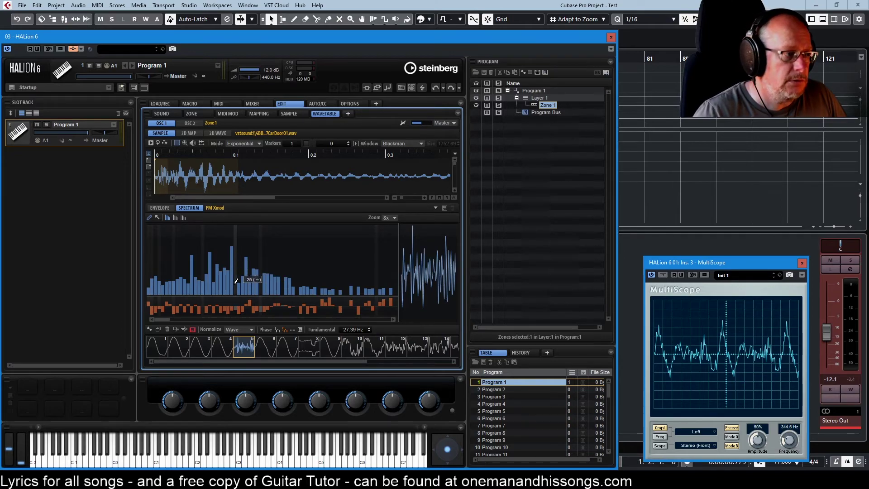
left_click(221, 284, "ctrl")
left_click(213, 284, "ctrl")
left_click(206, 283, "ctrl")
left_click(192, 284, "ctrl")
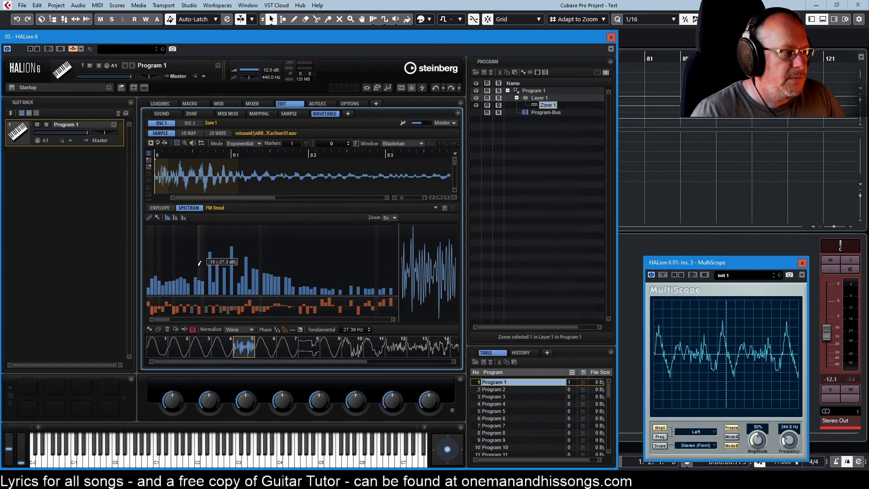
left_click(217, 283, "ctrl+shift")
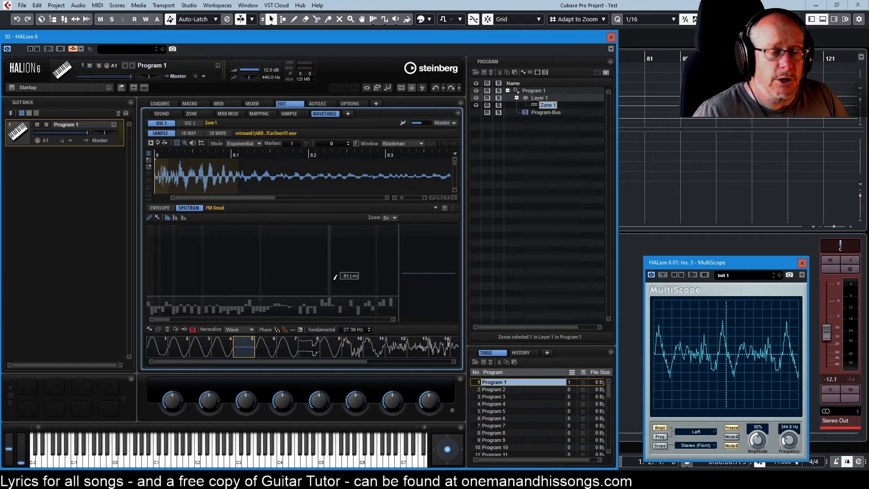
In wave 8, draw a rising amplitude ramp up to about harmonic 34, and a falling ramp on the odd harmonics only.
left_click(306, 344)
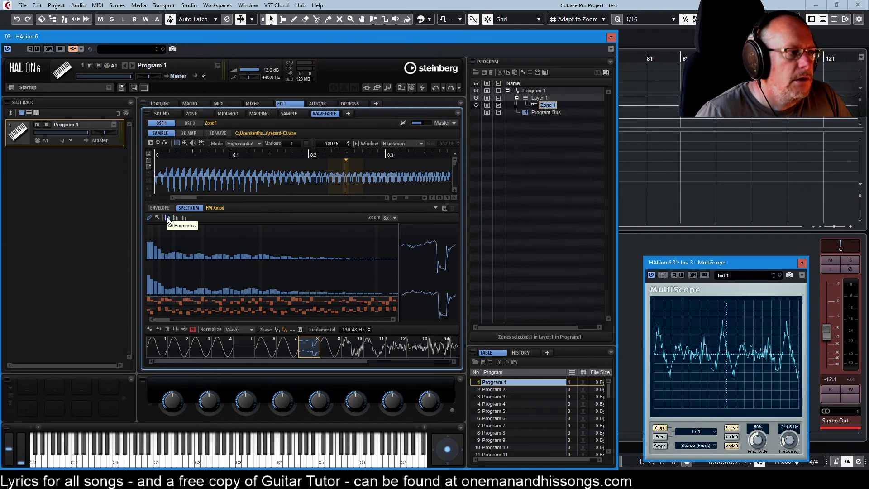
left_click_drag(177, 254, 269, 237)
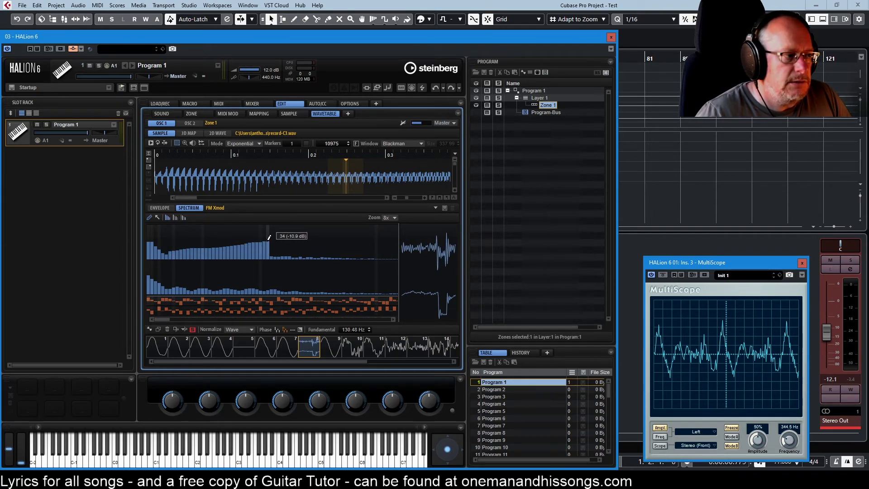
left_click(175, 218)
mouse_move(174, 238)
left_mouse_down()
mouse_move(213, 233)
mouse_move(172, 240)
mouse_move(300, 253)
left_mouse_up()
Draw a rising ramp on the even harmonics only up to about harmonic 58, and tilt harmonics about 14 to 26 upward.
left_click(183, 217)
mouse_move(149, 249)
left_mouse_down()
mouse_move(246, 244)
mouse_move(266, 254)
mouse_move(355, 227)
left_mouse_up()
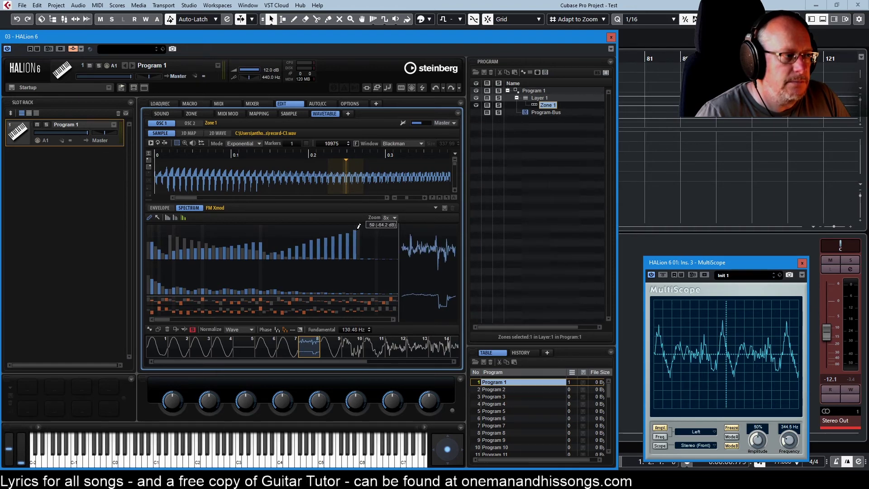
left_click(157, 218)
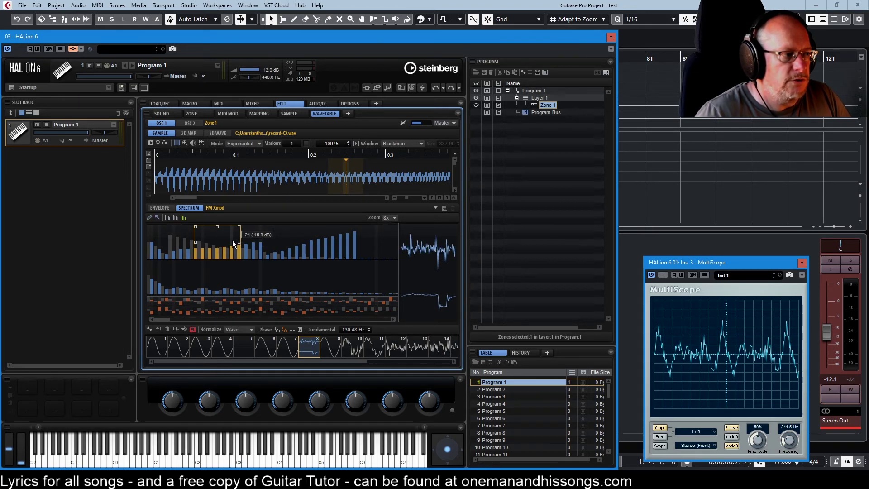
left_click_drag(218, 227, 236, 212)
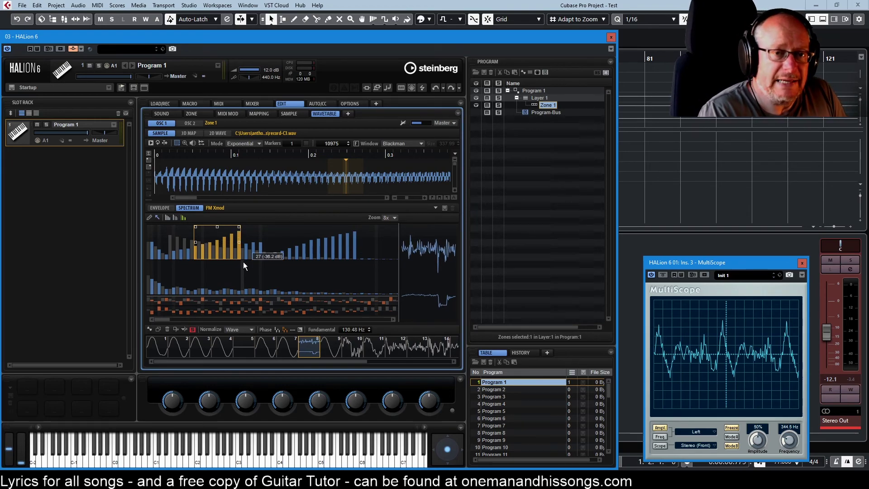